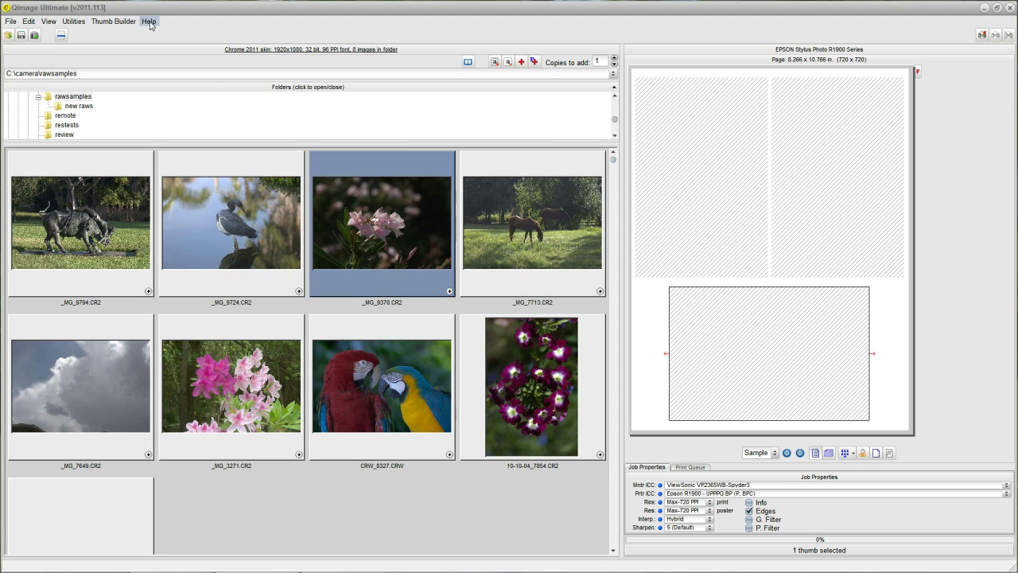
Open the Help menu and choose Contents to show the help home page
{"action": "left_click", "coordinate": [150, 23]}
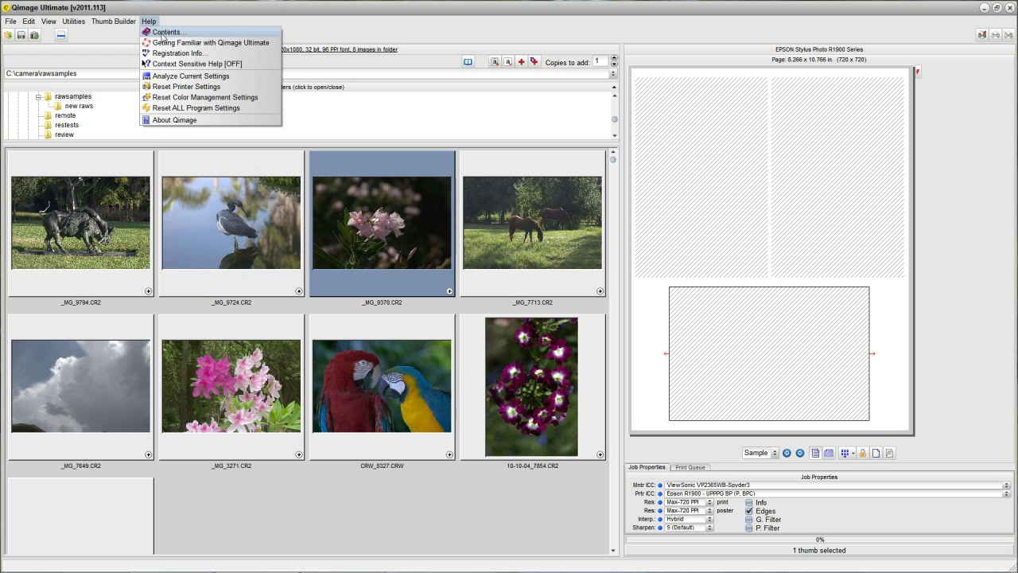
{"action": "left_click", "coordinate": [163, 33]}
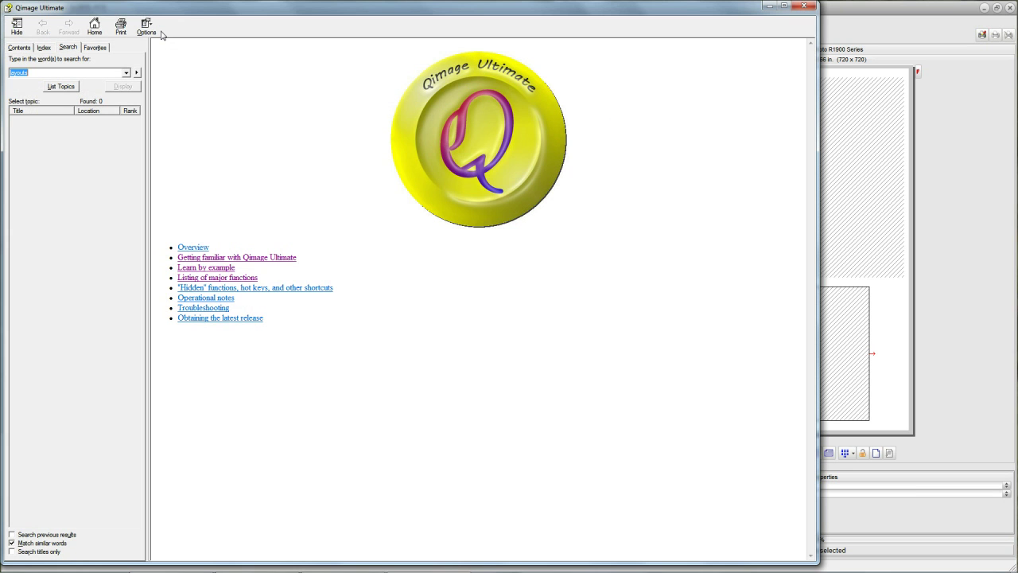
{"action": "left_click", "coordinate": [246, 260]}
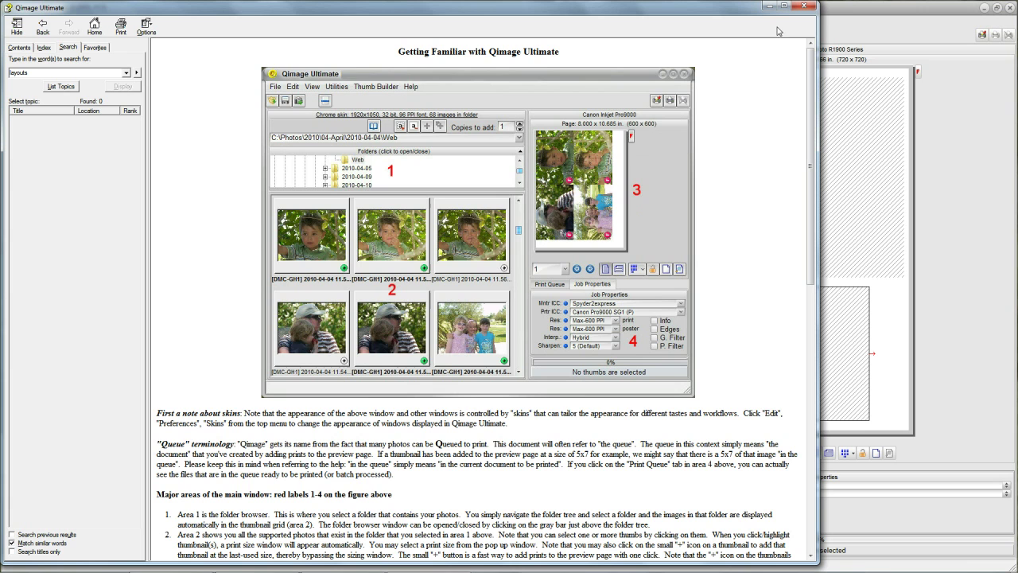
{"action": "left_click", "coordinate": [43, 27]}
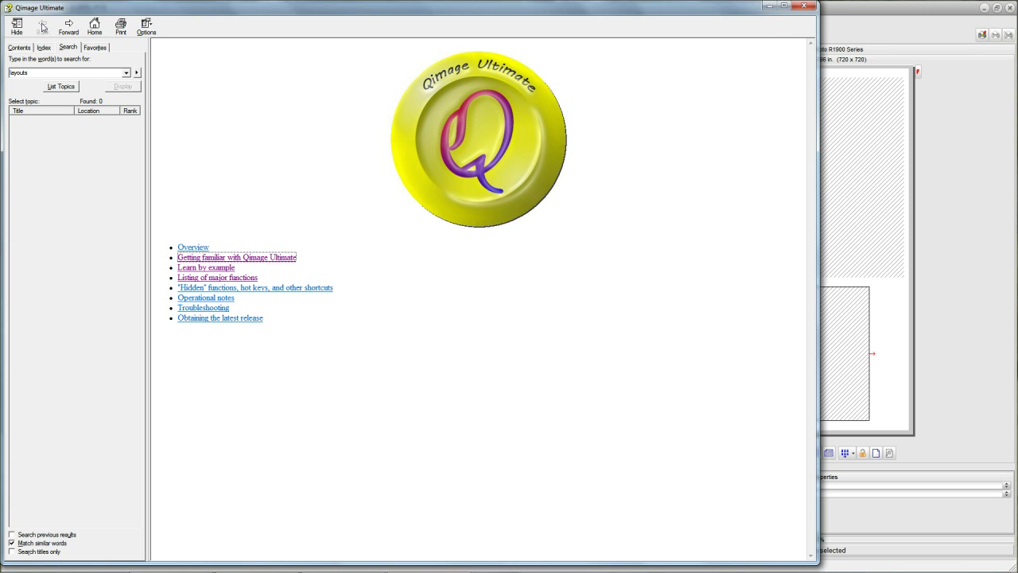
{"action": "left_click", "coordinate": [209, 269]}
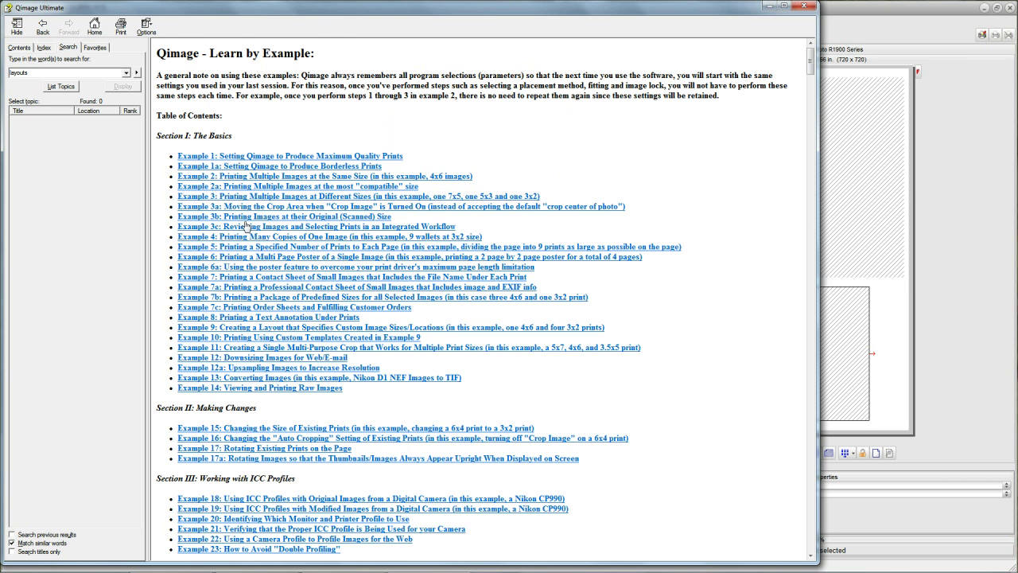
{"action": "left_click", "coordinate": [246, 227]}
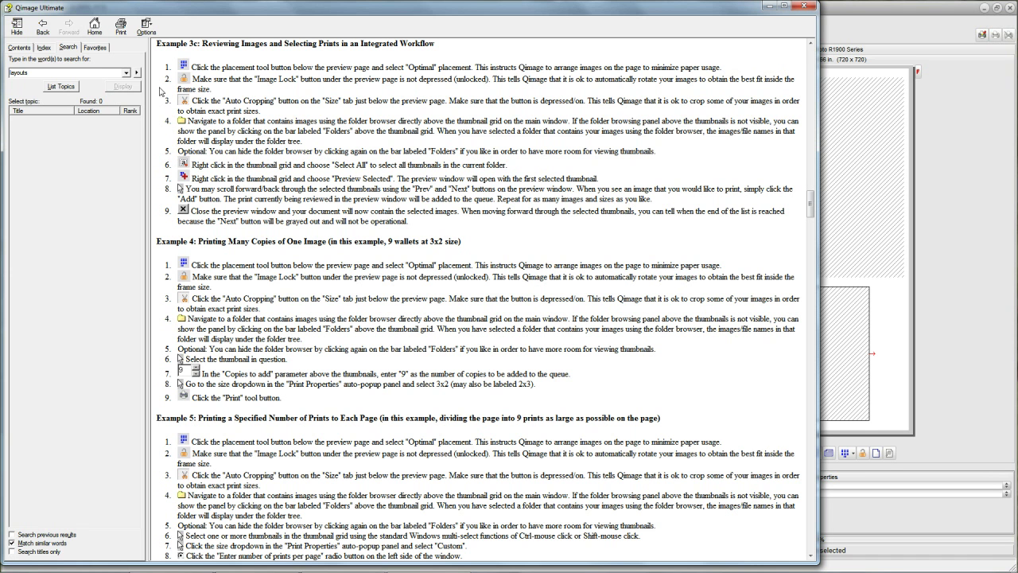
{"action": "left_click", "coordinate": [46, 32]}
{"action": "left_click", "coordinate": [46, 31]}
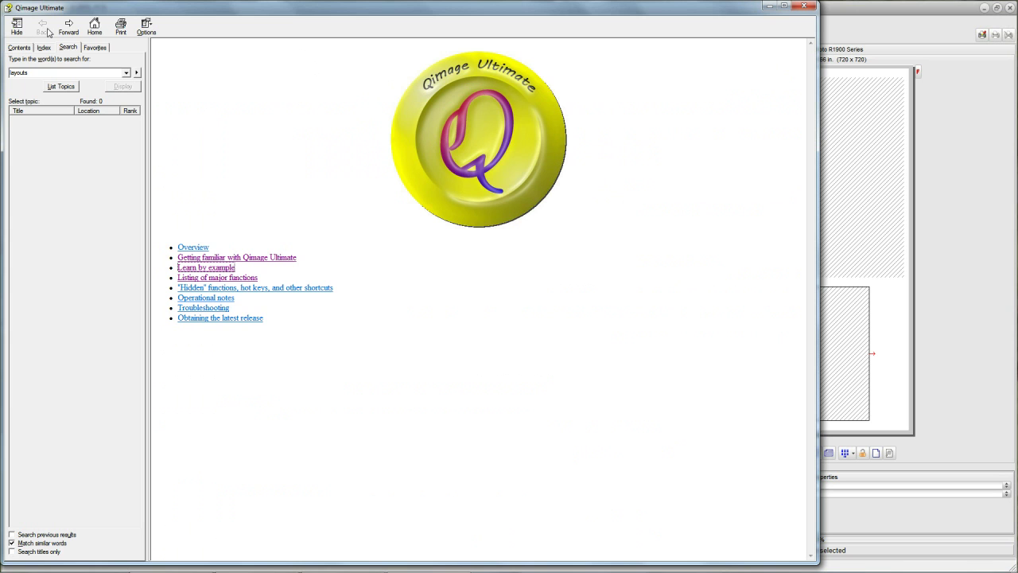
Open the Listing of major functions, read the Edges section, and return to Qimage Functions
{"action": "left_click", "coordinate": [228, 278]}
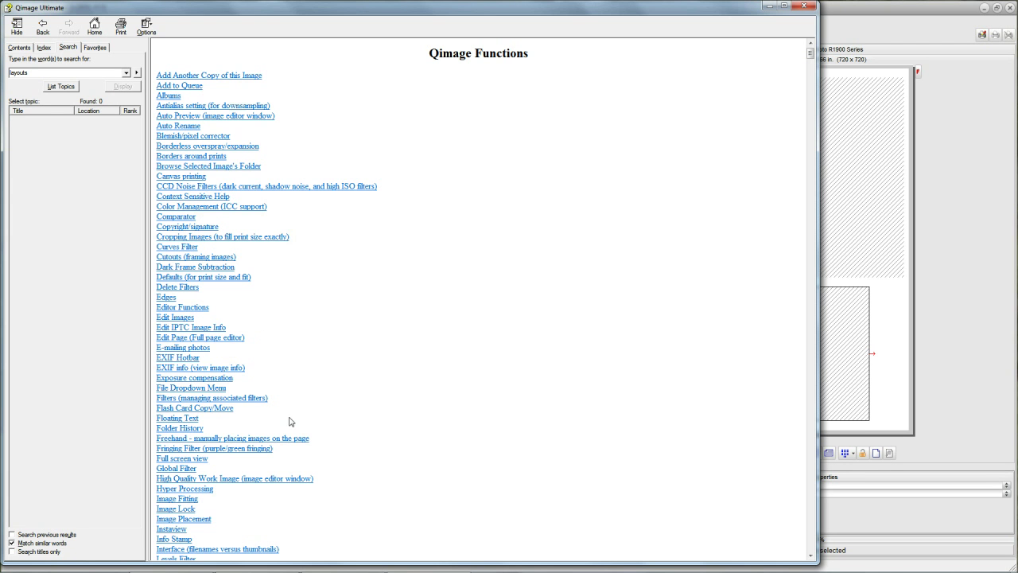
{"action": "left_click", "coordinate": [167, 300]}
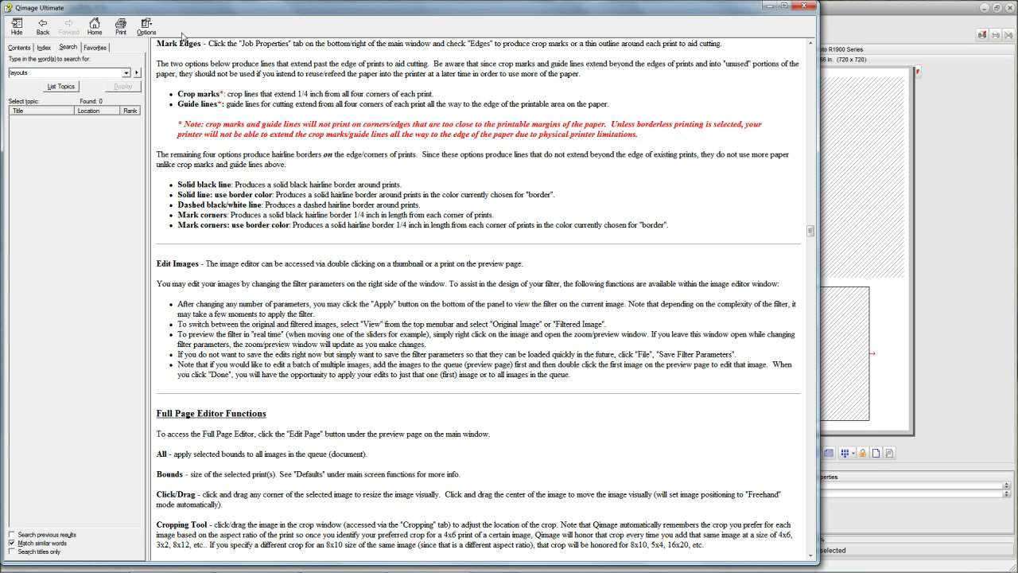
{"action": "left_click", "coordinate": [43, 29]}
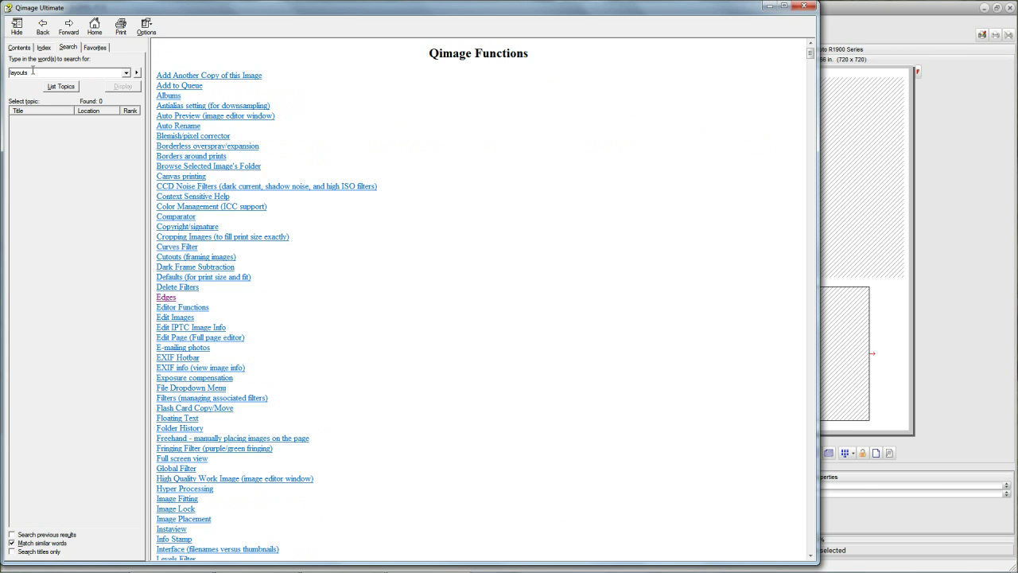
Search help topics for 'layouts' and open Learn by Example's Example 9 on custom layouts
{"action": "double_click", "coordinate": [33, 71]}
{"action": "key", "text": "BackSpace"}
{"action": "left_click", "coordinate": [60, 87]}
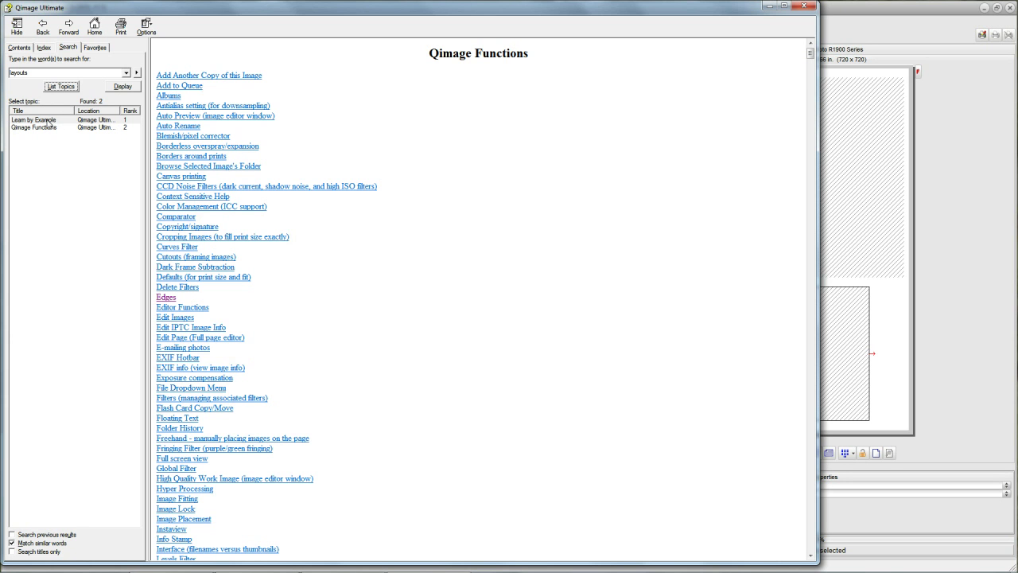
{"action": "double_click", "coordinate": [47, 121]}
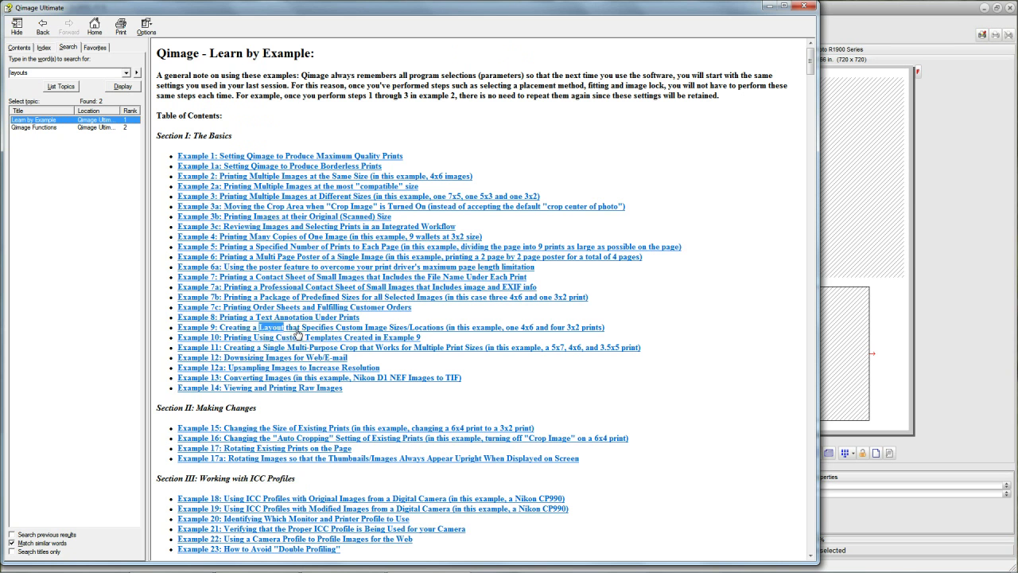
{"action": "left_click", "coordinate": [300, 329]}
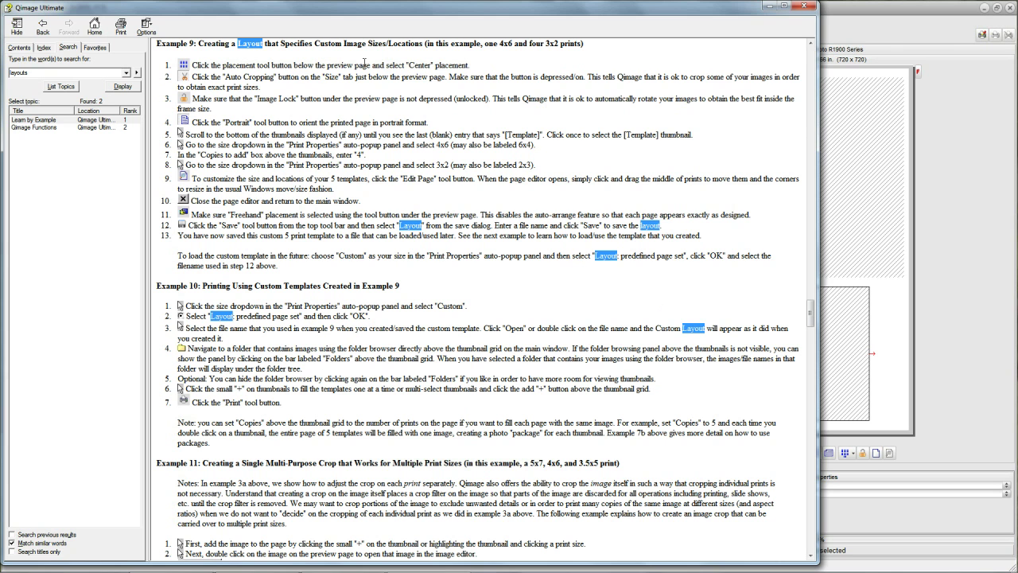
Find 'layout' within the help page, stepping through six matches before closing Find
{"action": "key", "text": "ctrl+f"}
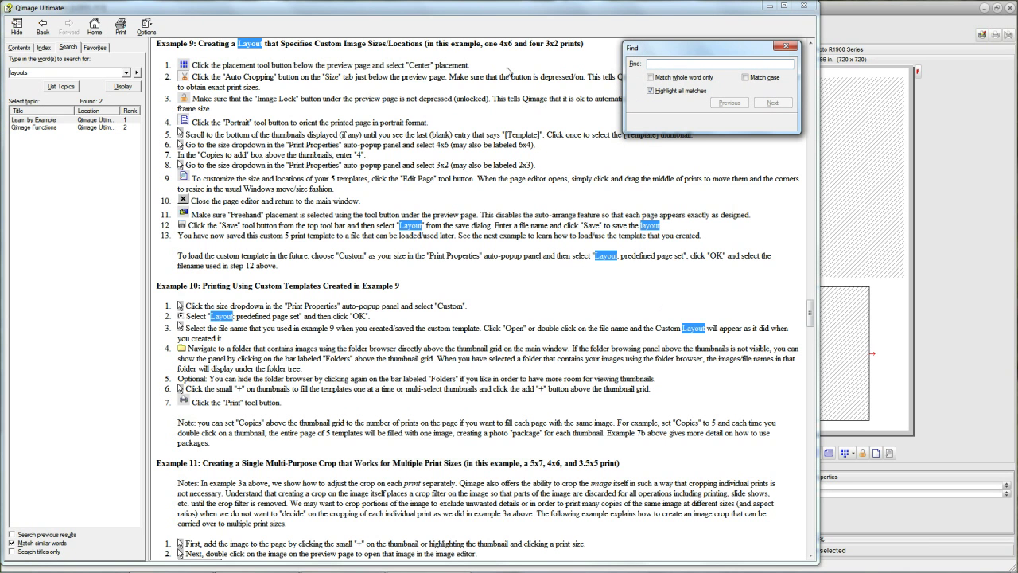
{"action": "type", "text": "layout"}
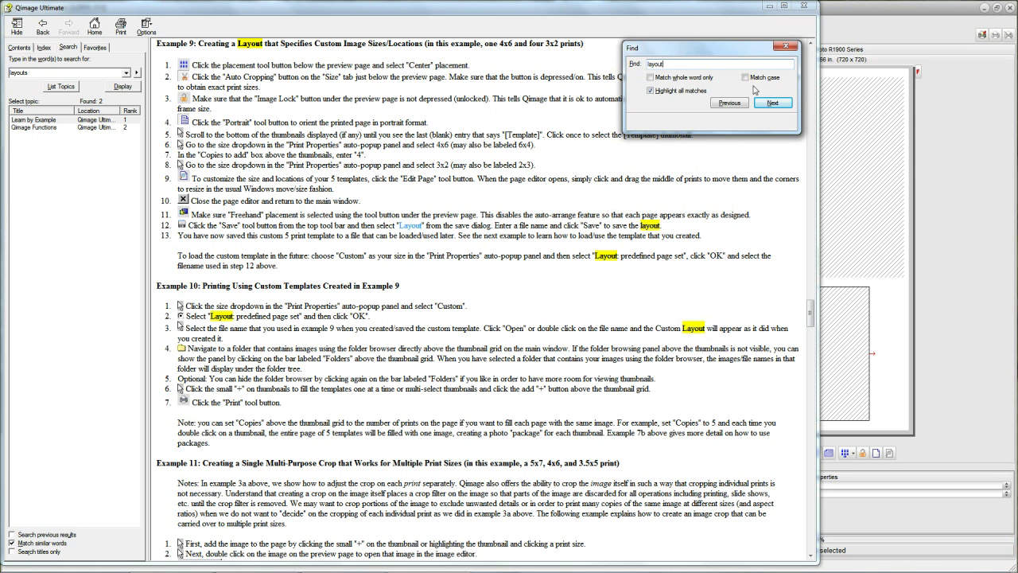
{"action": "left_click", "coordinate": [772, 103]}
{"action": "left_click", "coordinate": [772, 104]}
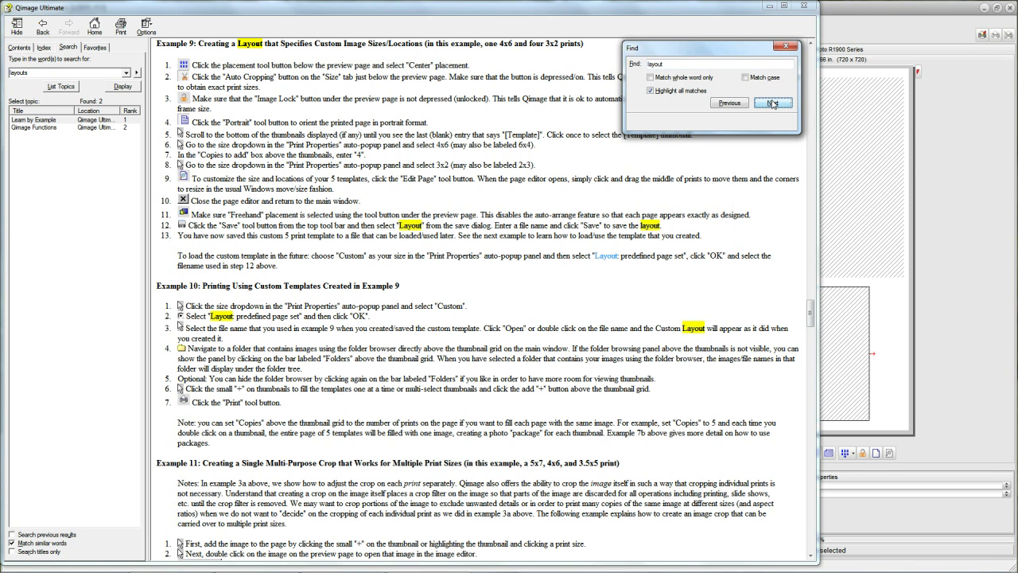
{"action": "left_click", "coordinate": [772, 103]}
{"action": "left_click", "coordinate": [772, 103]}
{"action": "left_click", "coordinate": [772, 103]}
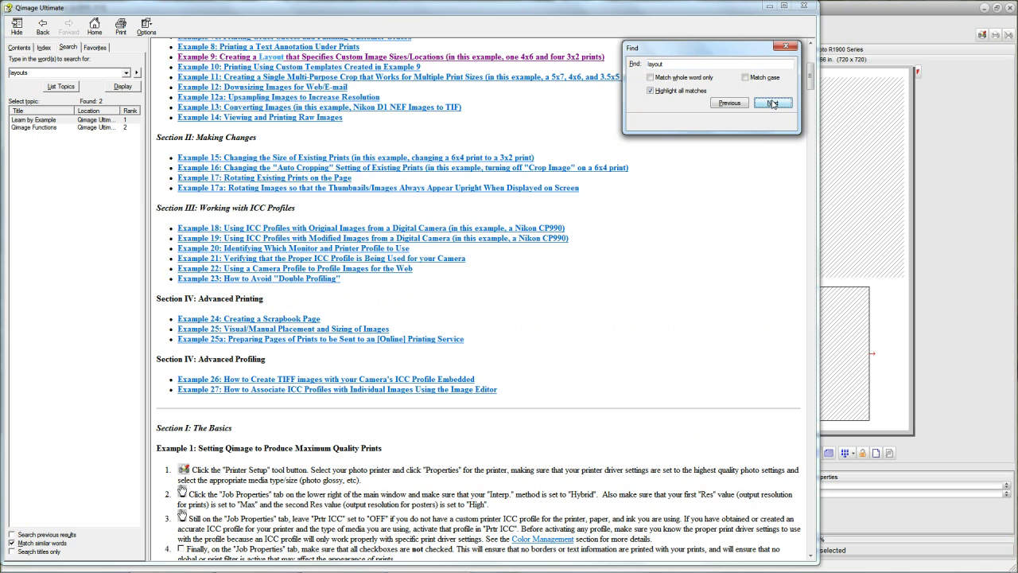
{"action": "left_click", "coordinate": [772, 103]}
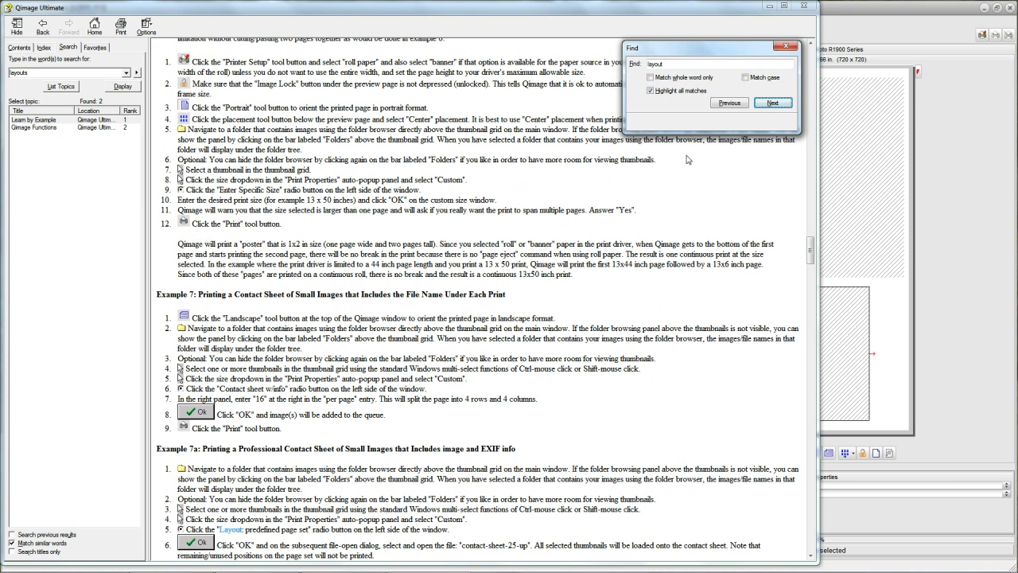
{"action": "left_click", "coordinate": [787, 49]}
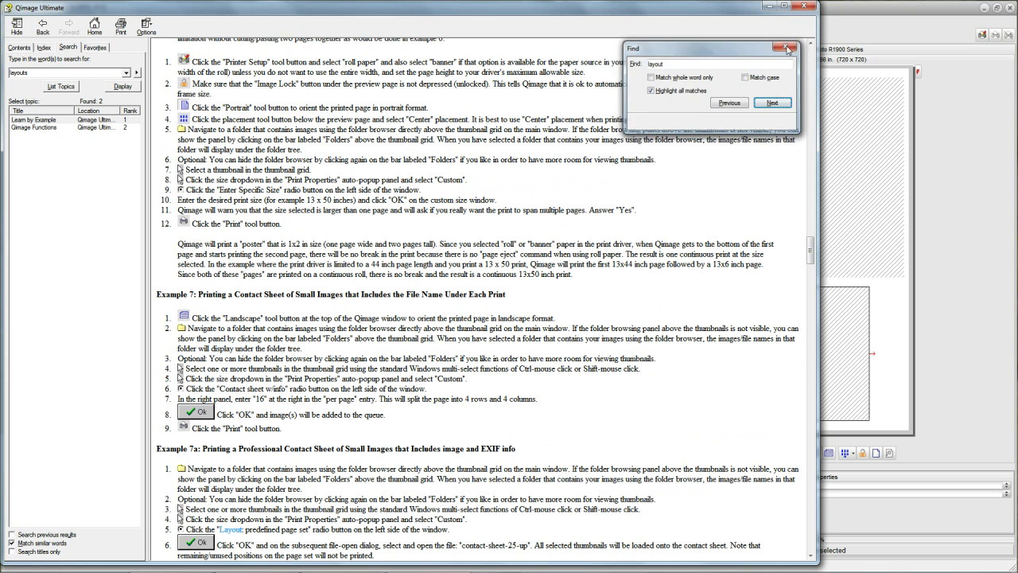
Read the 'Optimizing layouts' topic from the Qimage Functions list, then close help
{"action": "double_click", "coordinate": [36, 129]}
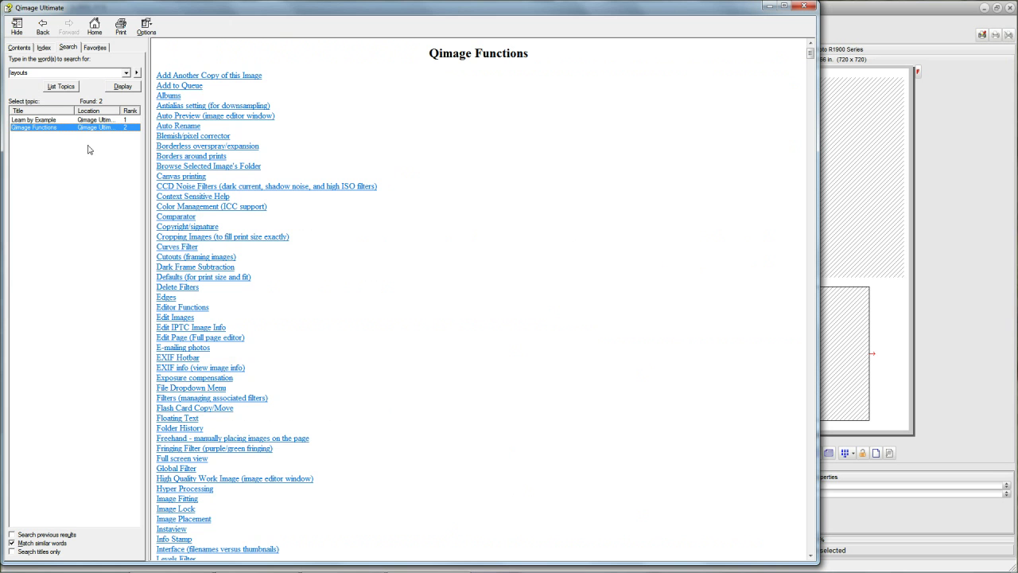
{"action": "left_click", "coordinate": [811, 556]}
{"action": "left_click", "coordinate": [811, 556]}
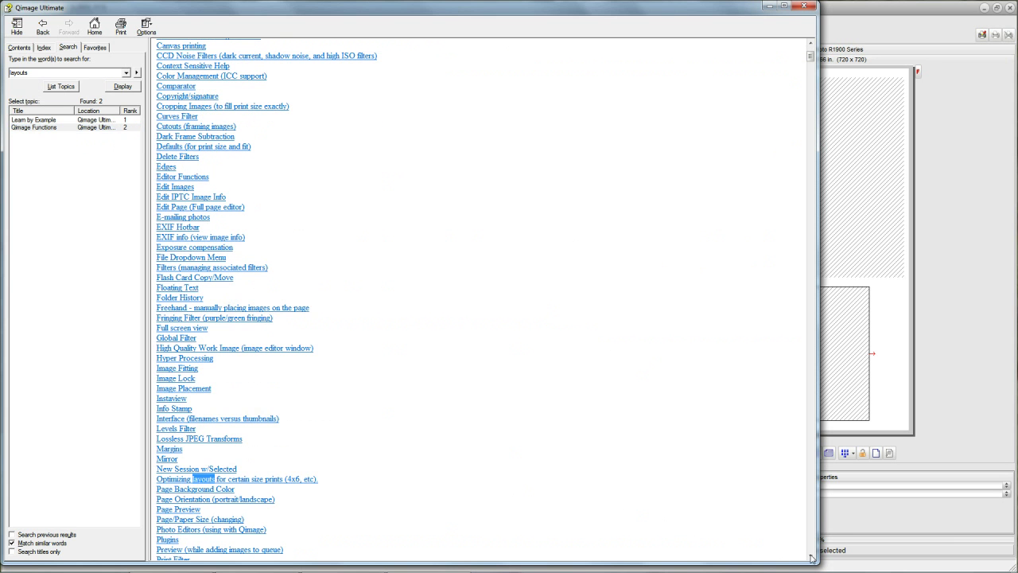
{"action": "left_click", "coordinate": [236, 482]}
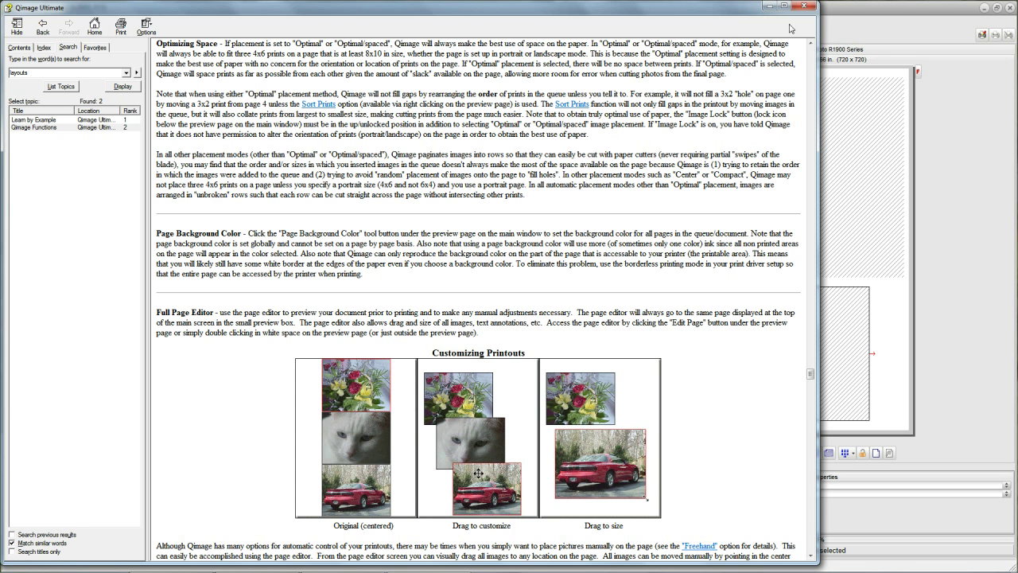
{"action": "left_click", "coordinate": [805, 6]}
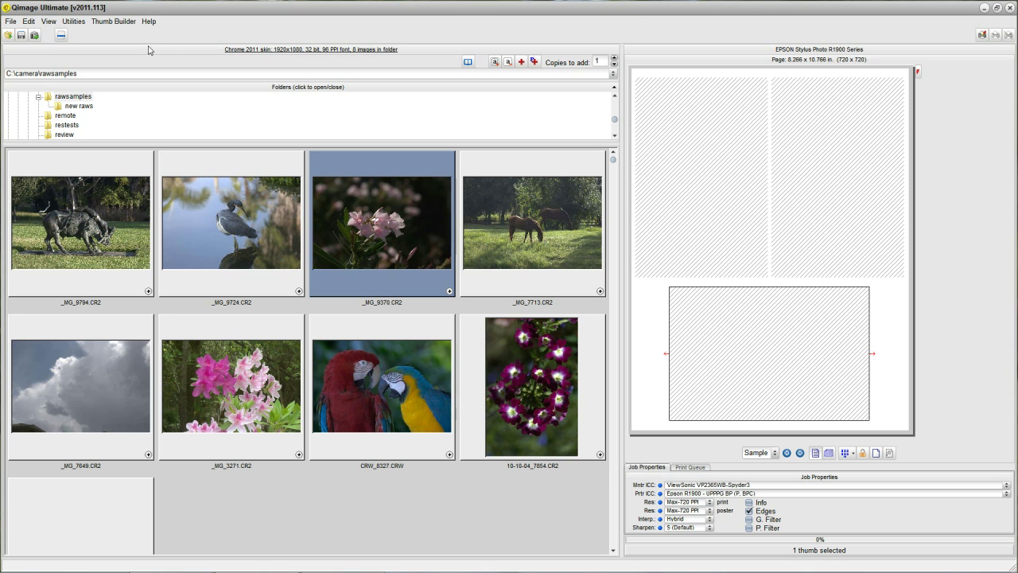
Turn context-sensitive help on briefly from the Help menu, then switch it back off
{"action": "left_click", "coordinate": [149, 21]}
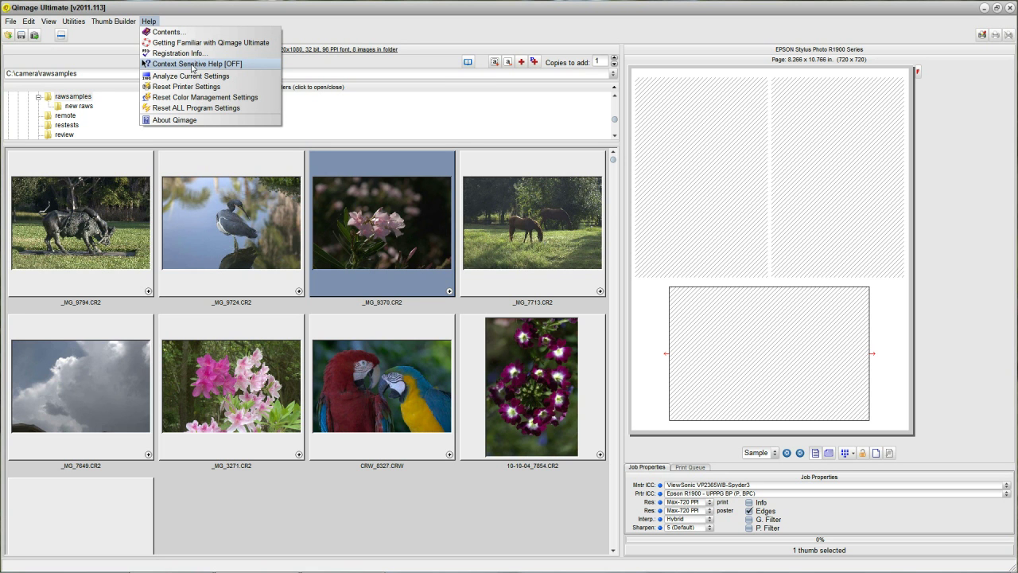
{"action": "left_click", "coordinate": [191, 67]}
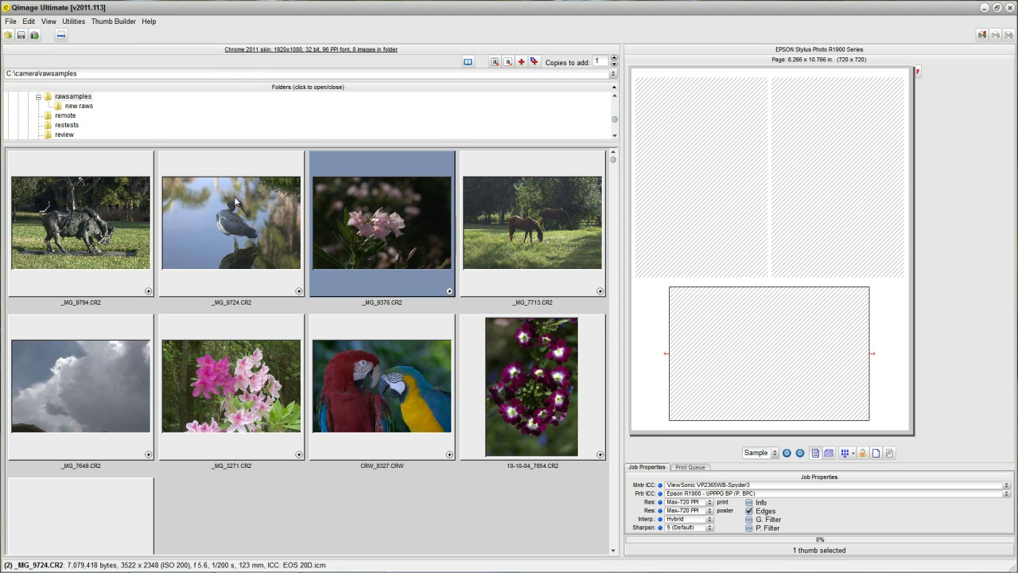
{"action": "mouse_move", "coordinate": [244, 227]}
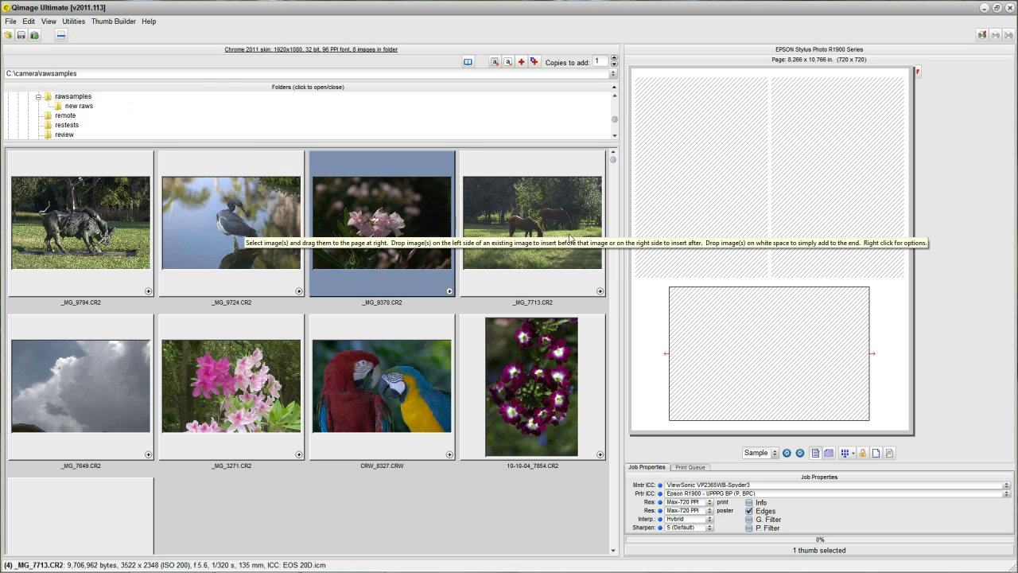
{"action": "mouse_move", "coordinate": [687, 287]}
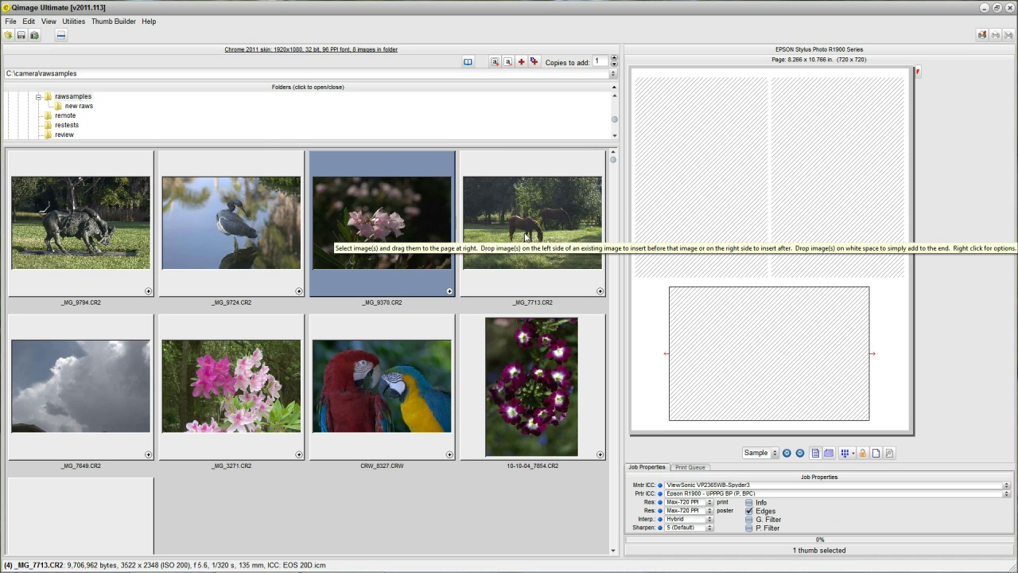
{"action": "left_click", "coordinate": [148, 22]}
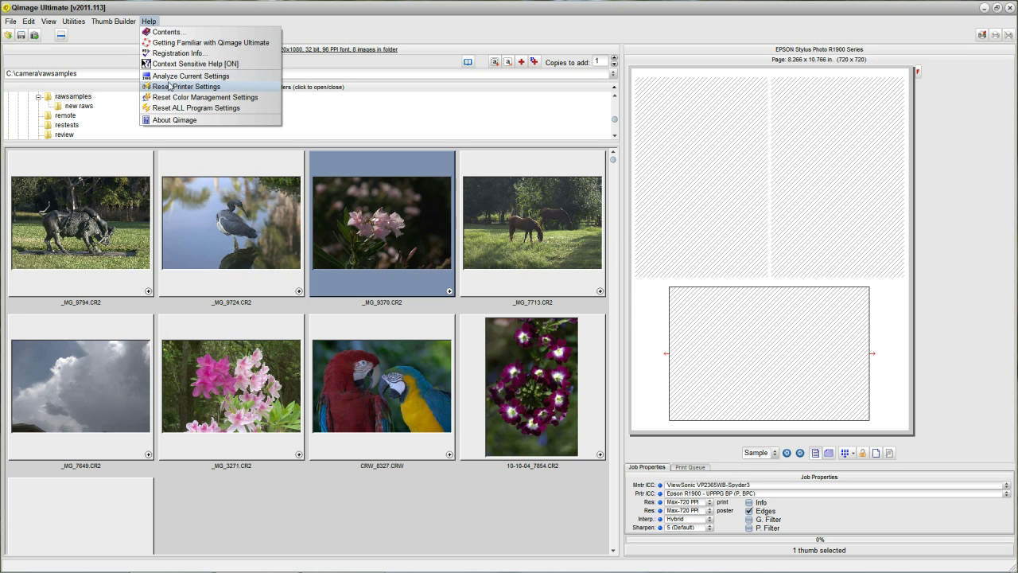
{"action": "left_click", "coordinate": [167, 68]}
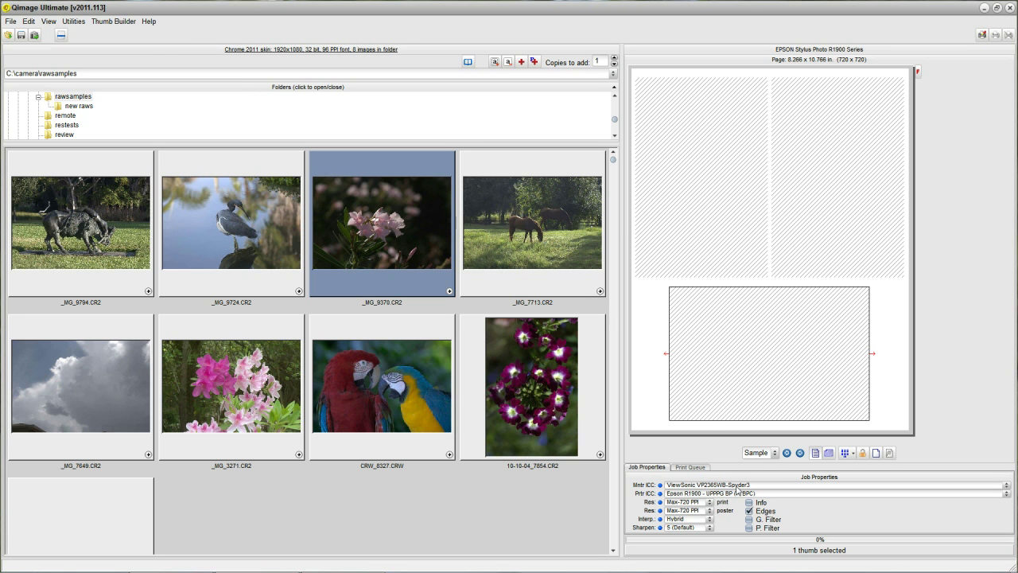
Toggle the Edges print option off and view its F1 help topic before closing it
{"action": "left_click", "coordinate": [749, 513]}
{"action": "left_click", "coordinate": [748, 512]}
{"action": "key", "text": "F1"}
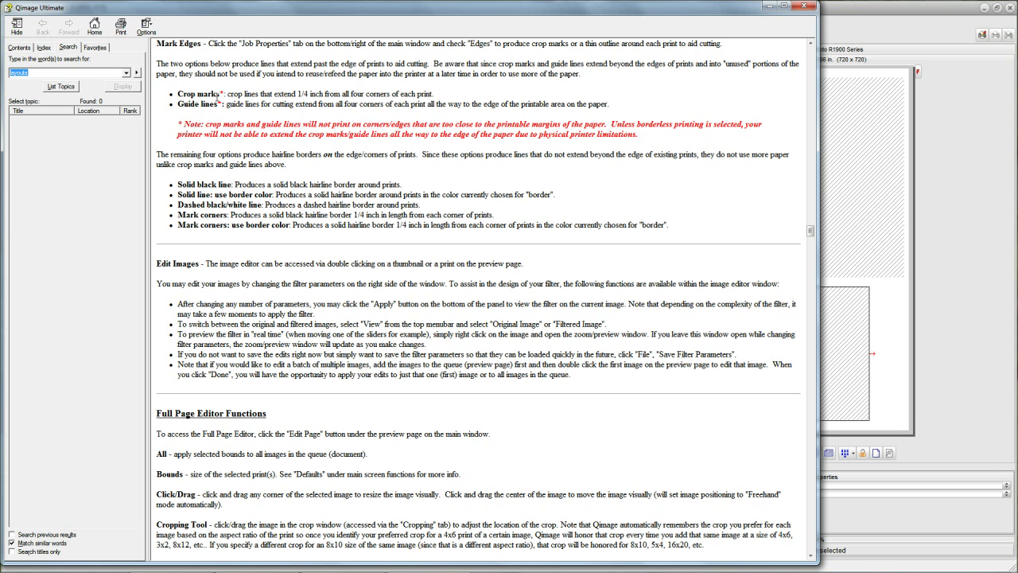
{"action": "left_click", "coordinate": [804, 6]}
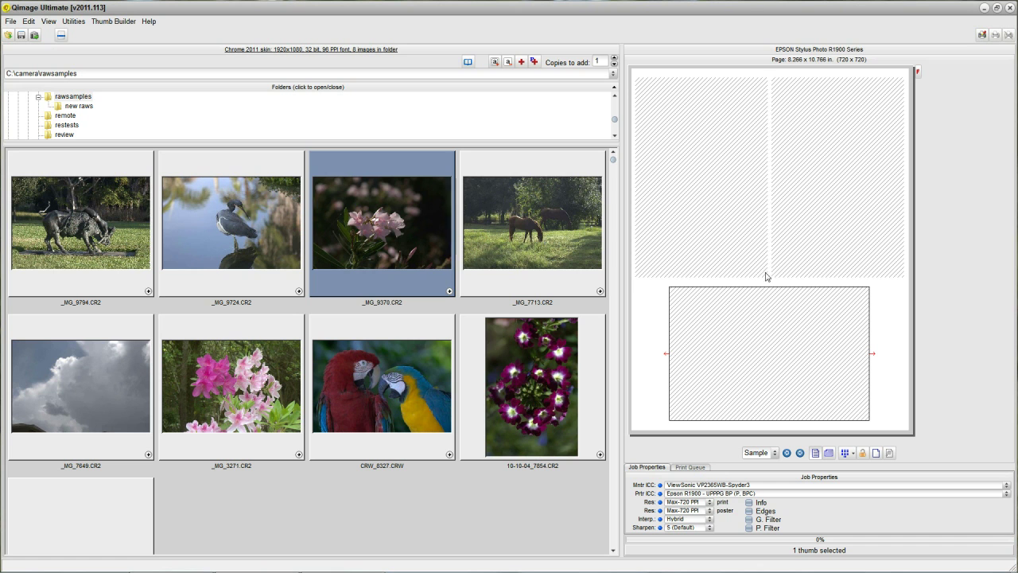
Select the horse photo, view F1 help for its Borders field, then close help and Print Properties
{"action": "left_click", "coordinate": [750, 318]}
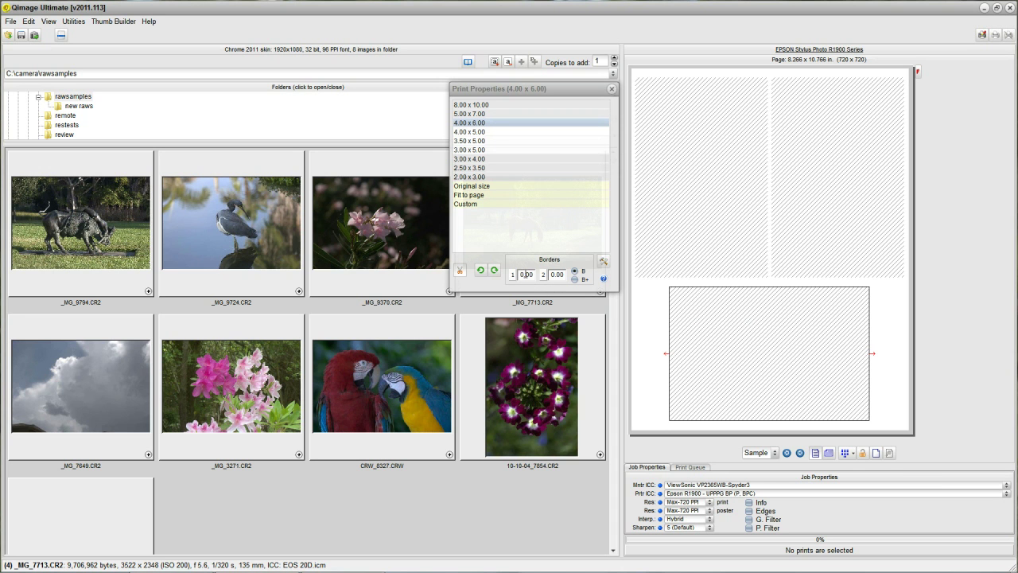
{"action": "left_click", "coordinate": [526, 275]}
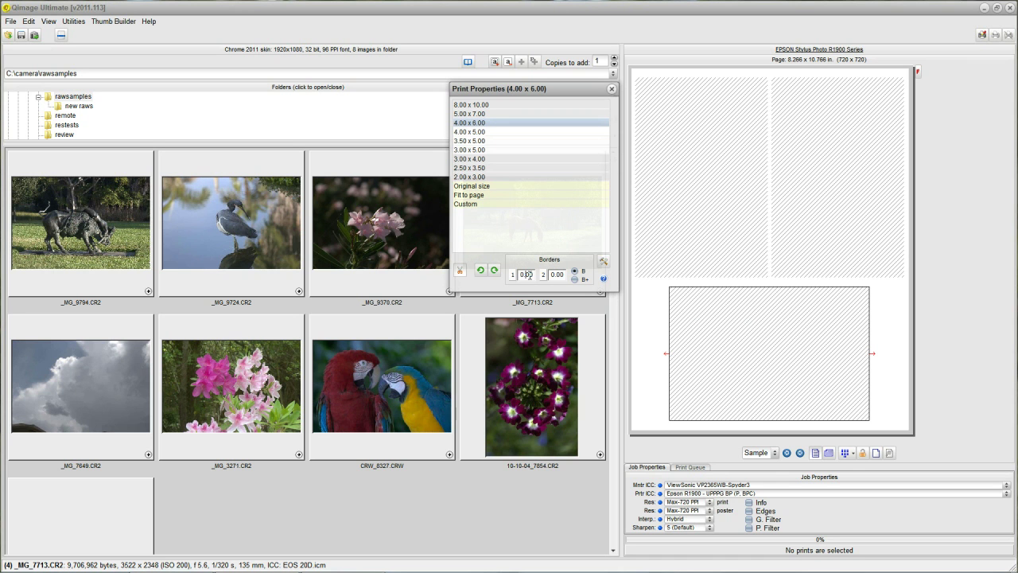
{"action": "key", "text": "F1"}
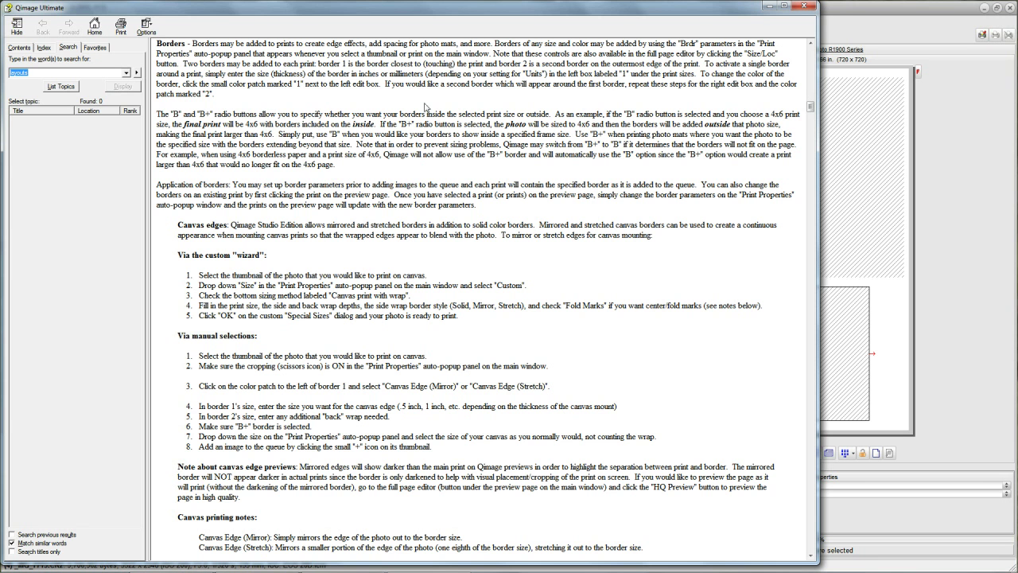
{"action": "left_click", "coordinate": [806, 6]}
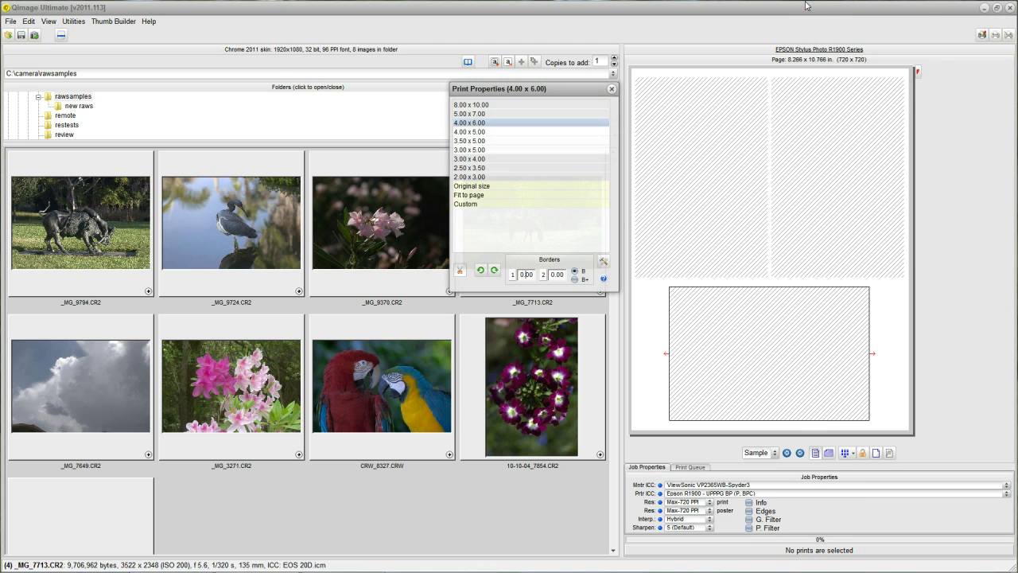
{"action": "left_click", "coordinate": [611, 90]}
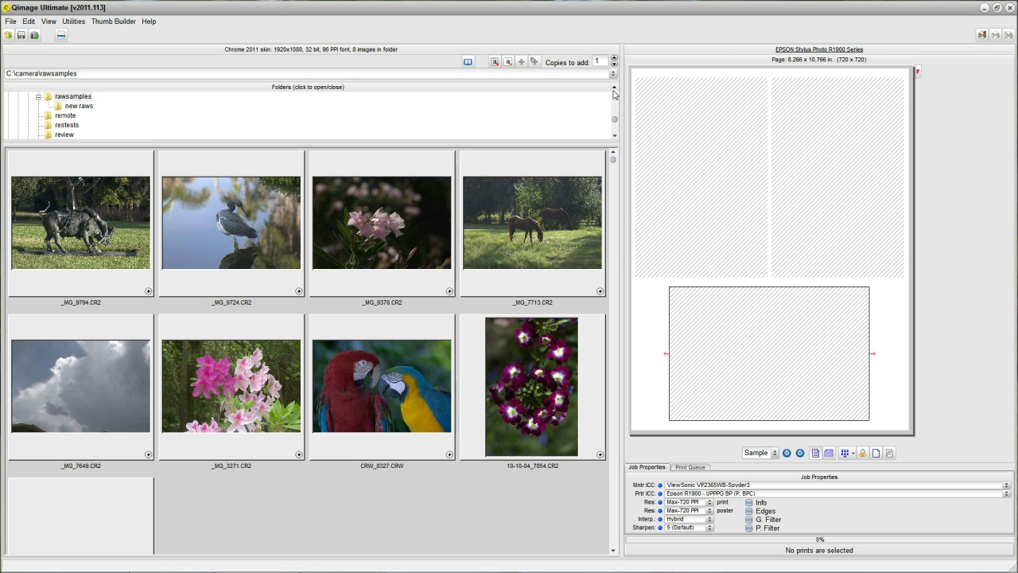
Open _MG_9370 in the editor, view the Unsharp Mask help via F1, then close it
{"action": "double_click", "coordinate": [380, 254]}
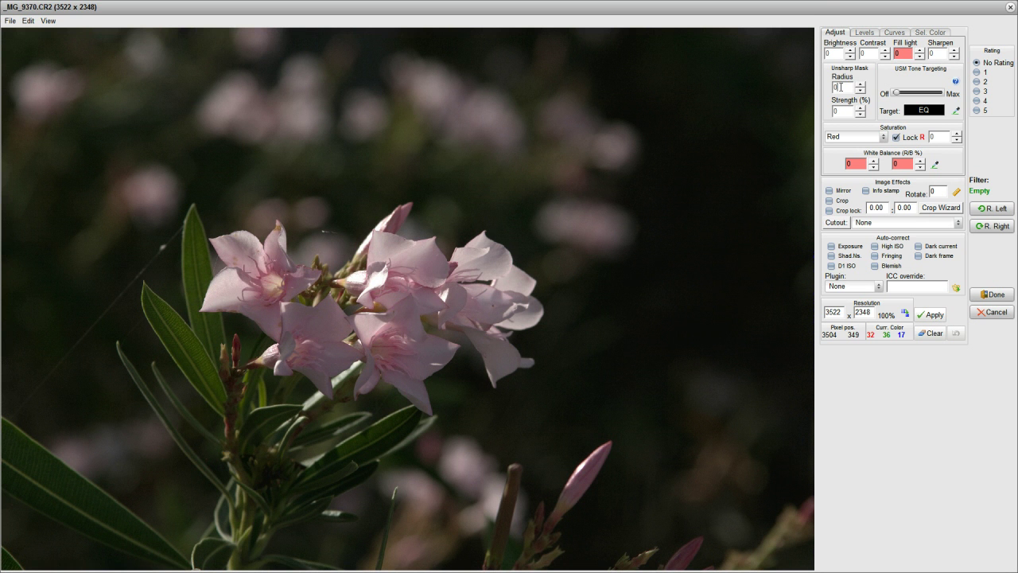
{"action": "key", "text": "F1"}
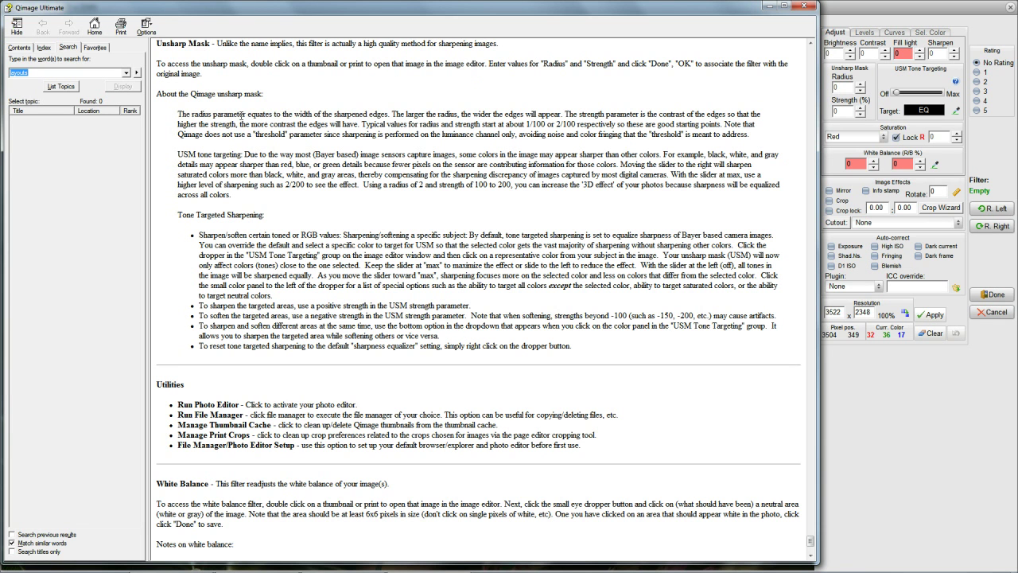
{"action": "left_click", "coordinate": [811, 10]}
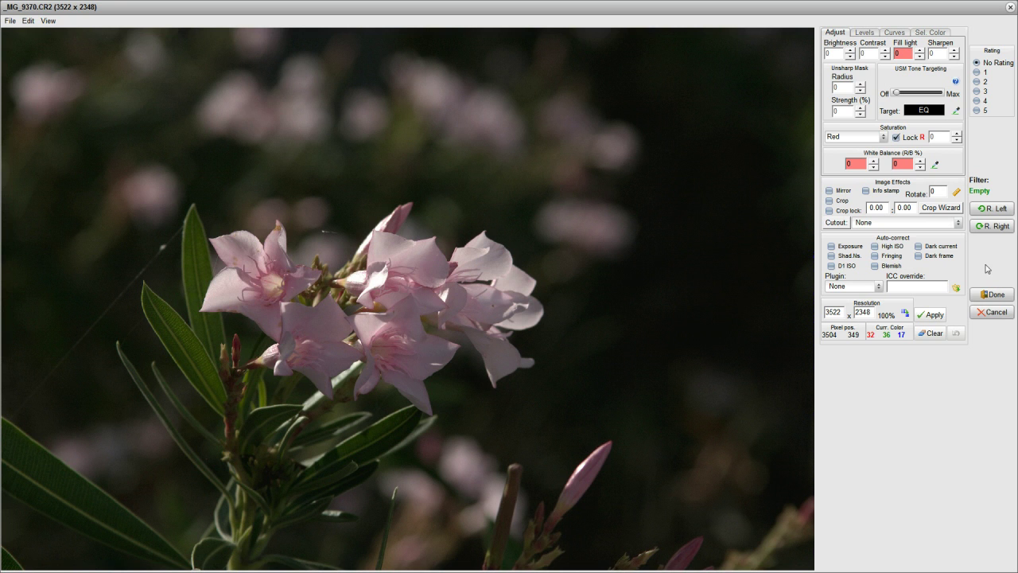
{"action": "left_click", "coordinate": [991, 313]}
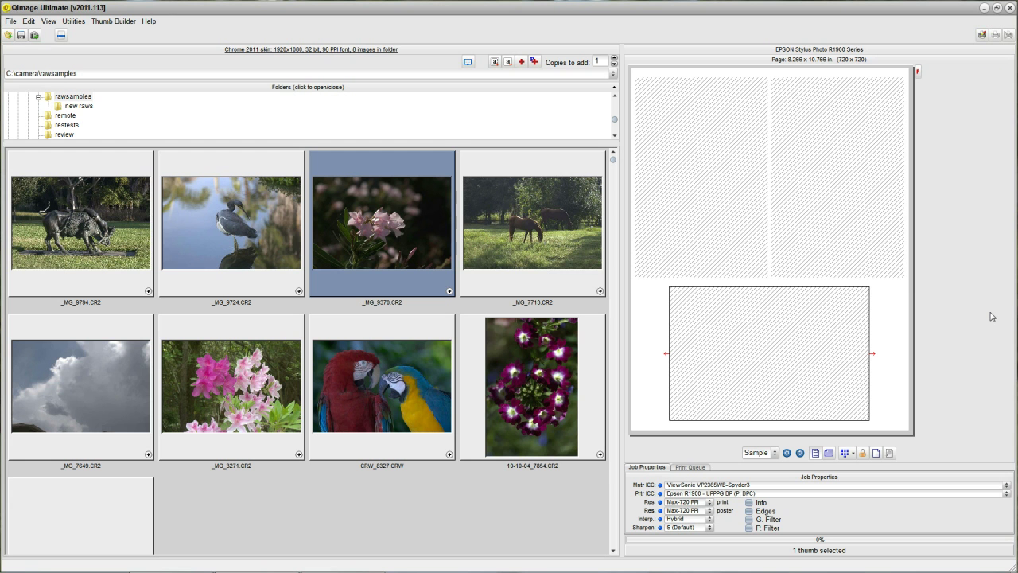
{"action": "left_click", "coordinate": [674, 495]}
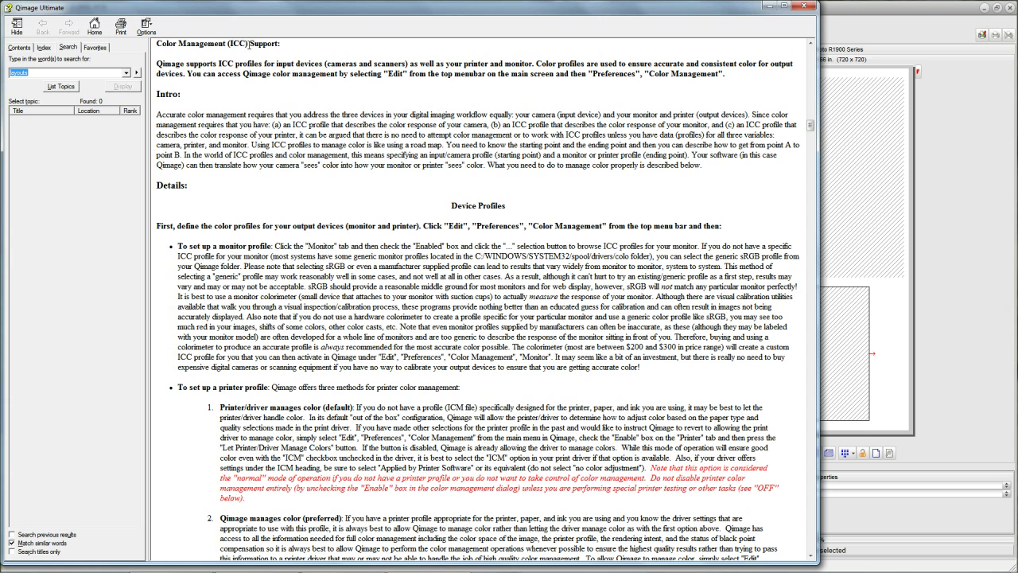
{"action": "left_click", "coordinate": [810, 6]}
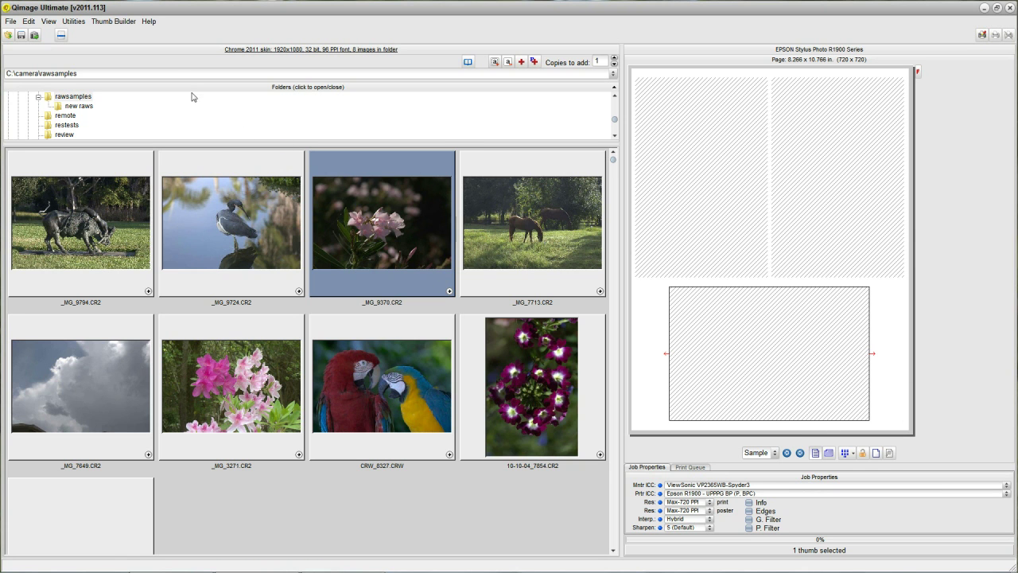
Run Help > Analyze Current Settings and dismiss the 'no potential conflicts' message
{"action": "left_click", "coordinate": [149, 22]}
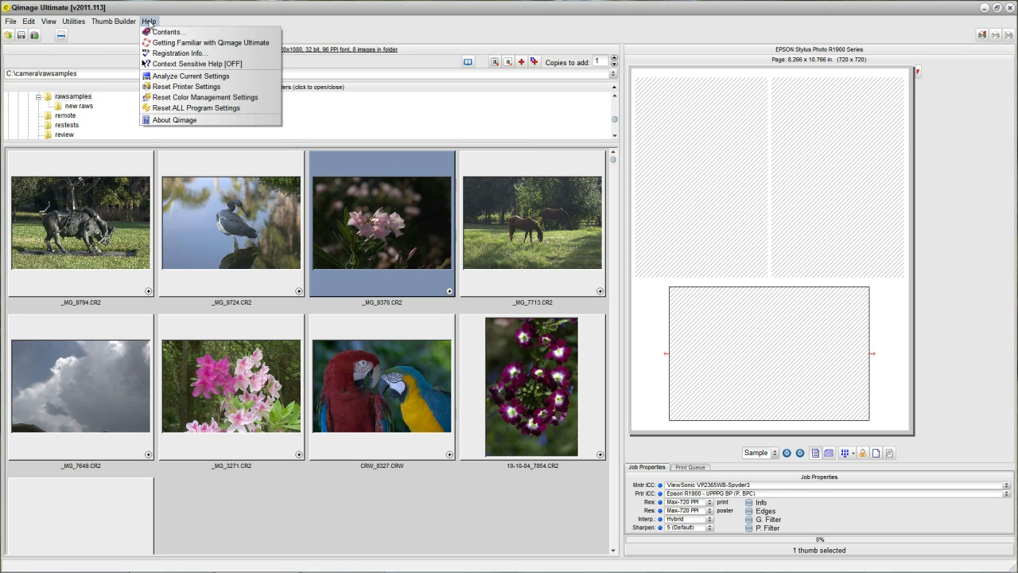
{"action": "left_click", "coordinate": [186, 77]}
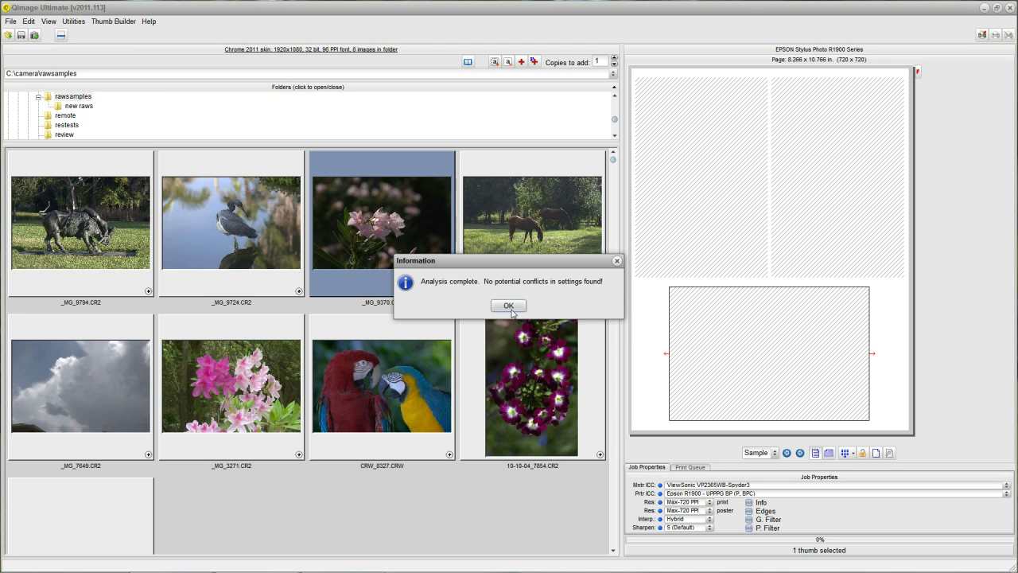
{"action": "left_click", "coordinate": [512, 307]}
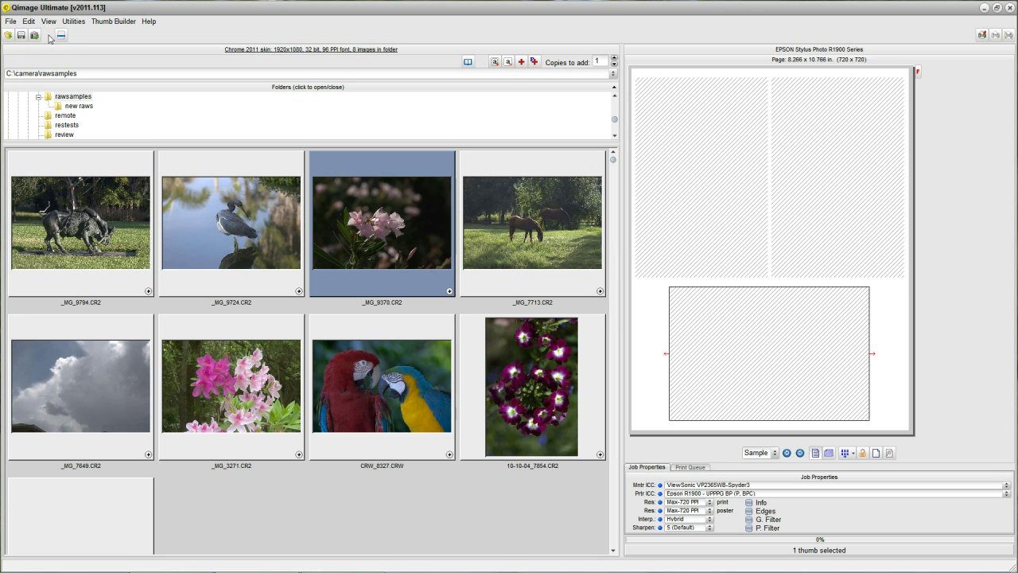
Enter -.1 as the Top Additional page margin in Preferences, leaving a 0.0167 in top margin
{"action": "left_click", "coordinate": [28, 22]}
{"action": "mouse_move", "coordinate": [35, 43]}
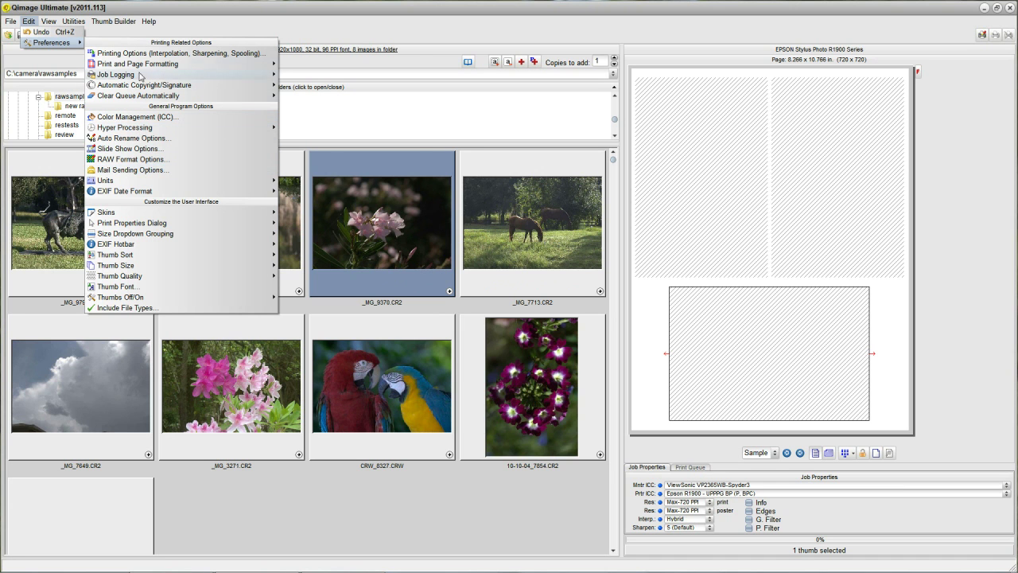
{"action": "mouse_move", "coordinate": [141, 68]}
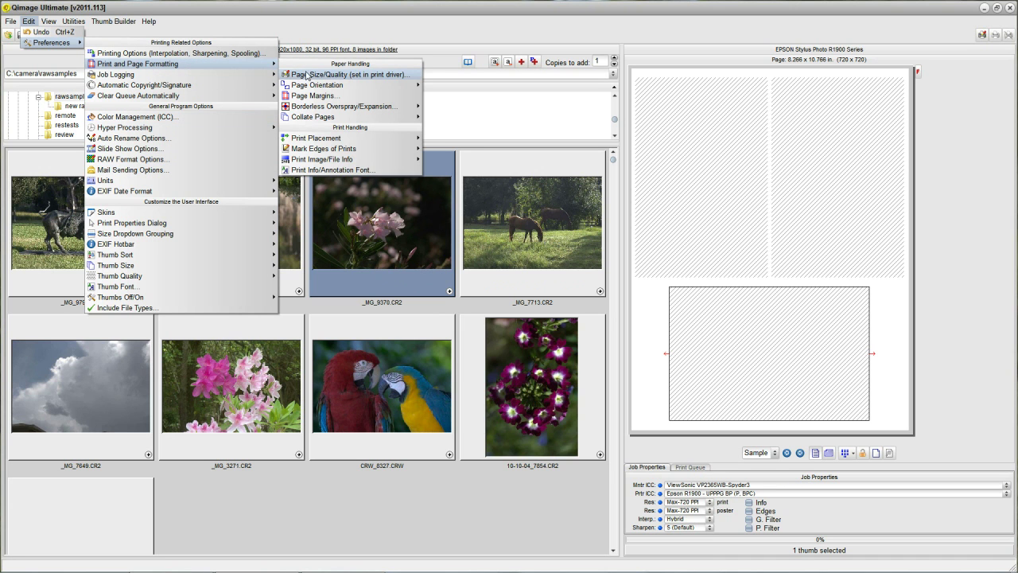
{"action": "left_click", "coordinate": [318, 97]}
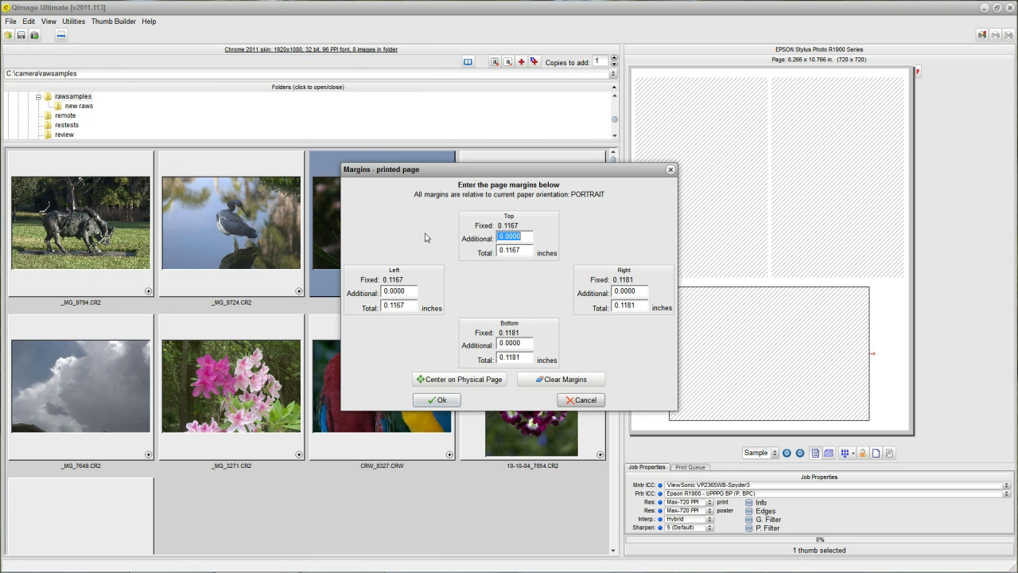
{"action": "key", "text": "BackSpace"}
{"action": "type", "text": "-.1"}
{"action": "left_click", "coordinate": [439, 400]}
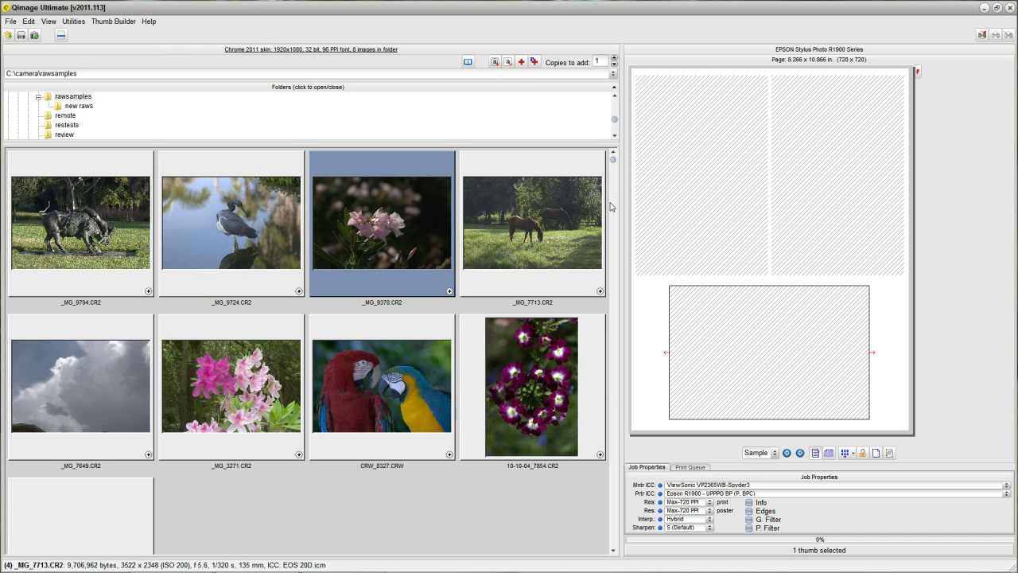
Run Analyze Current Settings and accept its offer to reset all page margins to zero
{"action": "left_click", "coordinate": [149, 20]}
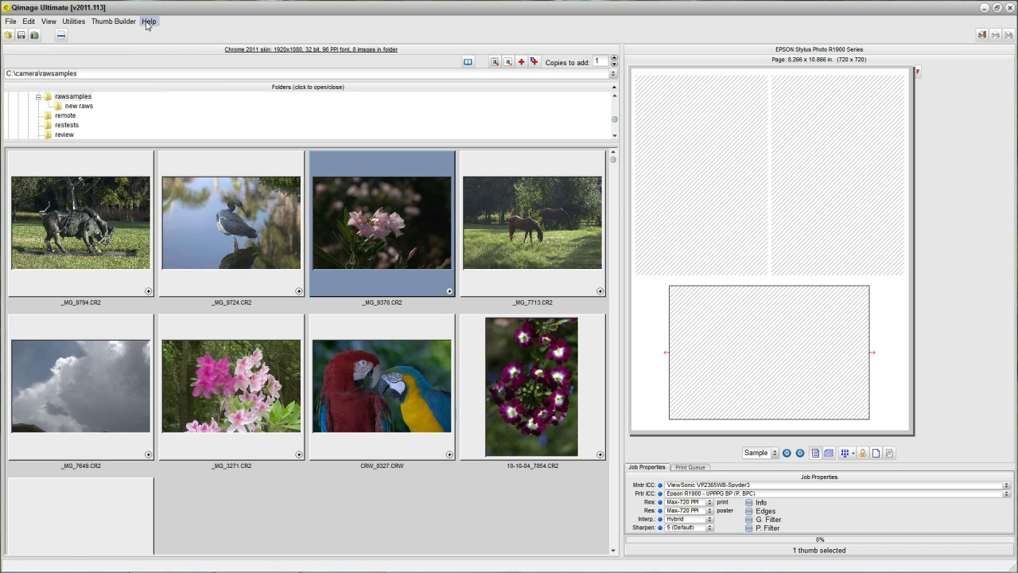
{"action": "left_click", "coordinate": [191, 76]}
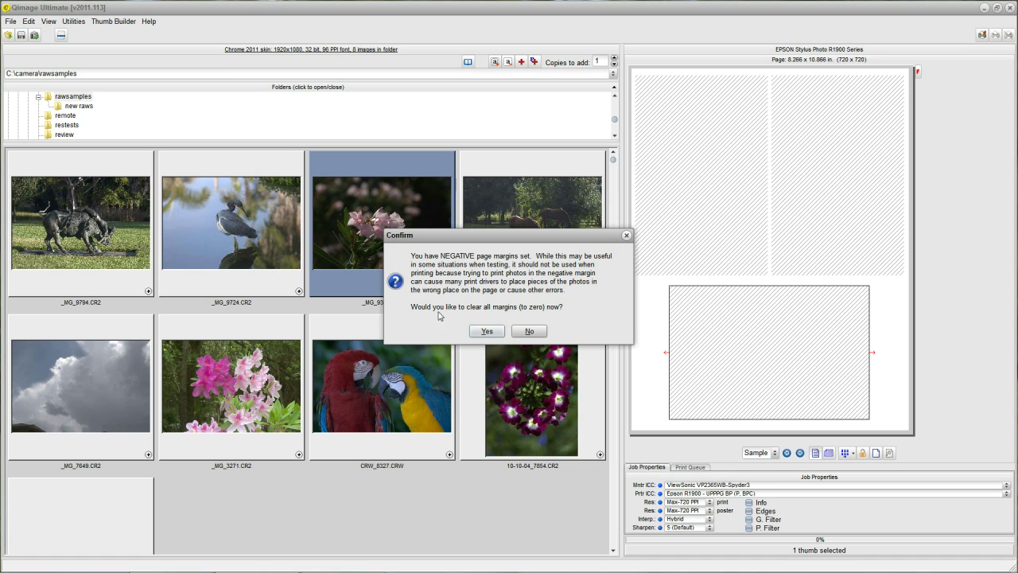
{"action": "left_click", "coordinate": [486, 331]}
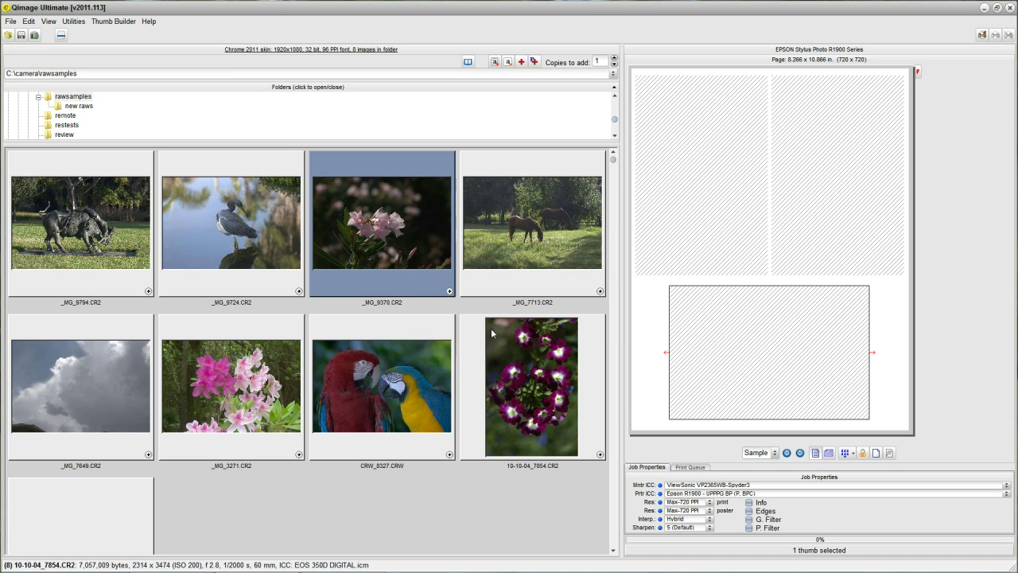
Rerun Analyze Current Settings and dismiss the no-conflicts-found message
{"action": "left_click", "coordinate": [149, 21]}
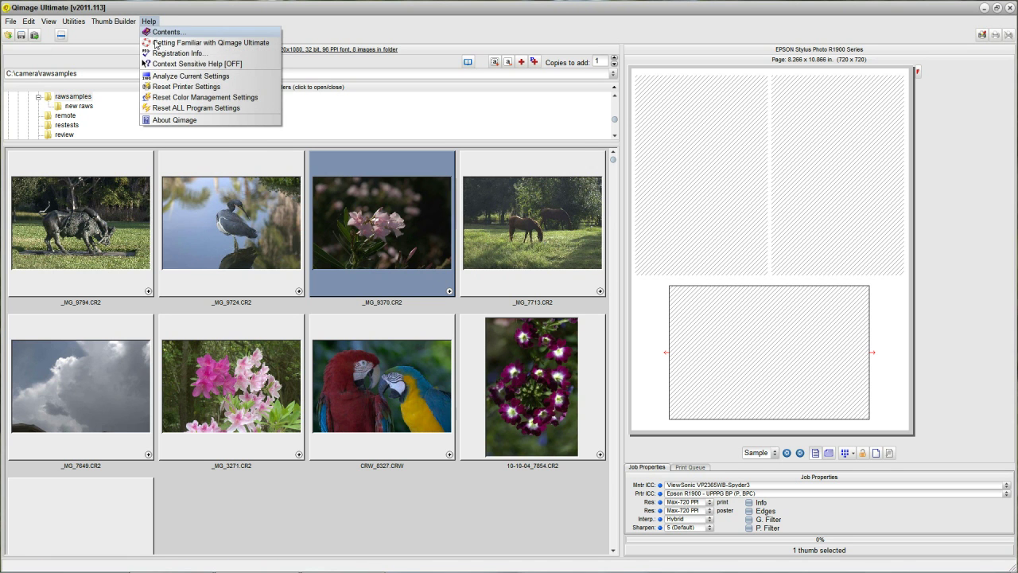
{"action": "left_click", "coordinate": [170, 77]}
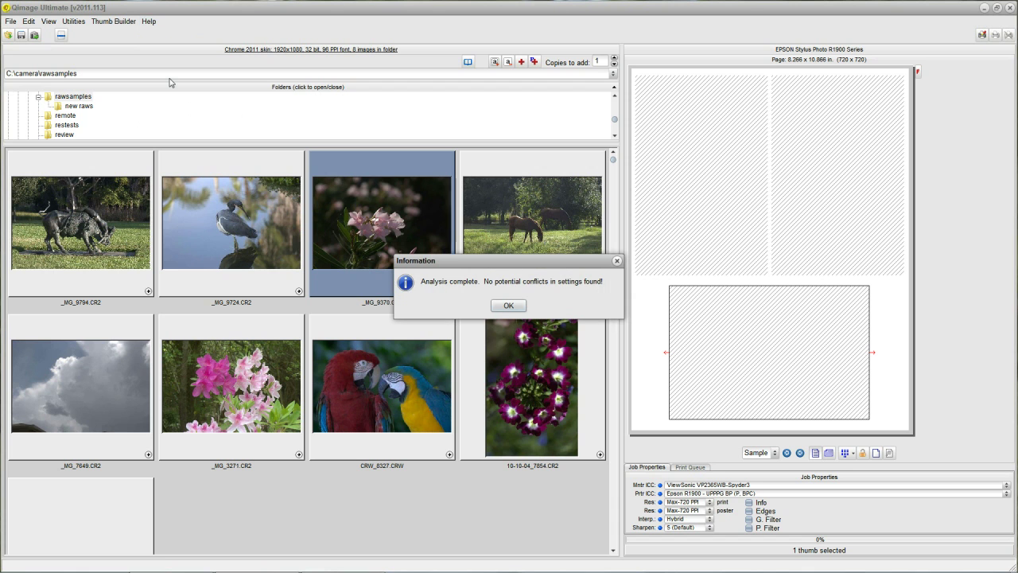
{"action": "left_click", "coordinate": [506, 308]}
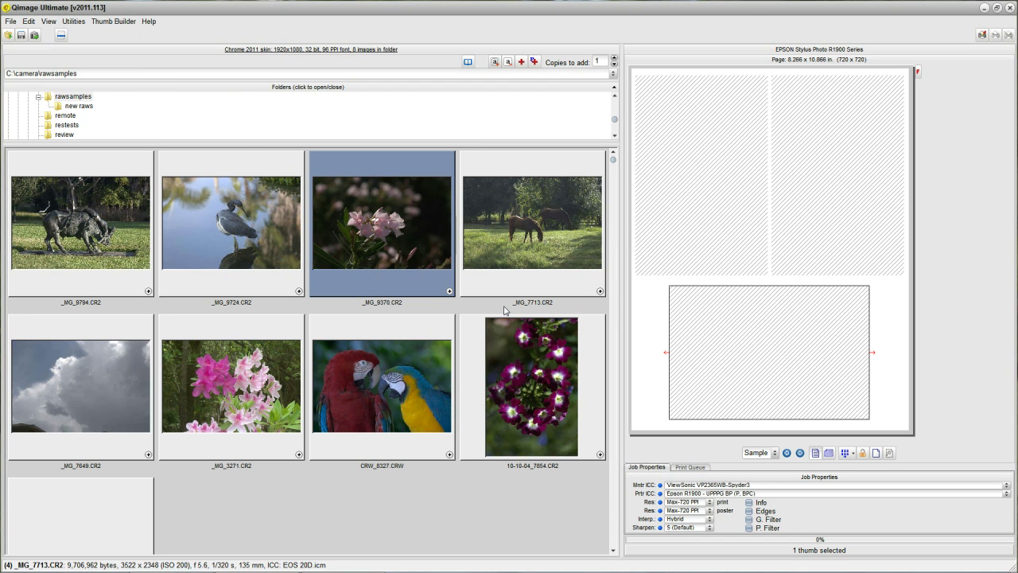